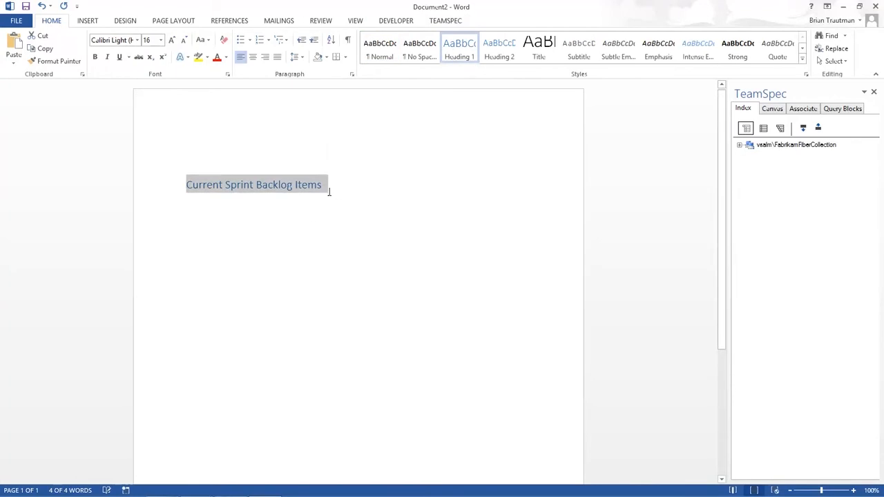
Start a new line below the heading and run the shared Sprint Backlog query from the Current Sprint folder in a widened TeamSpec pane
key(Return)
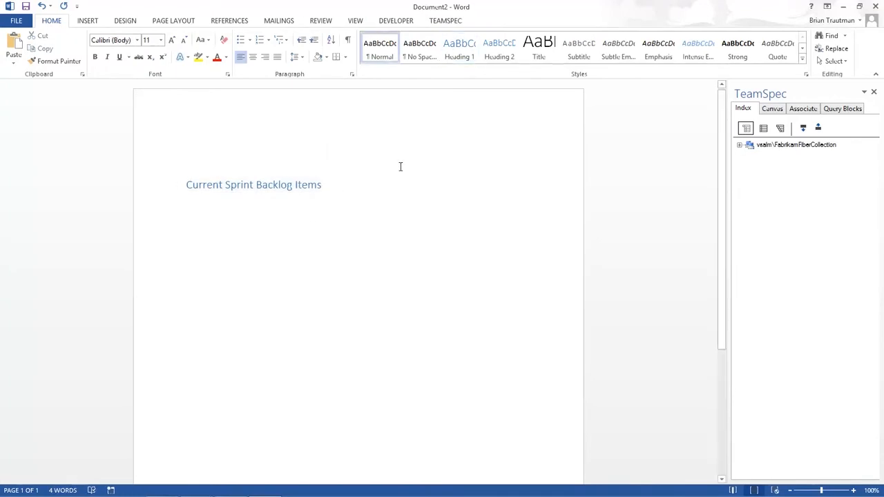
drag(730, 161, 522, 179)
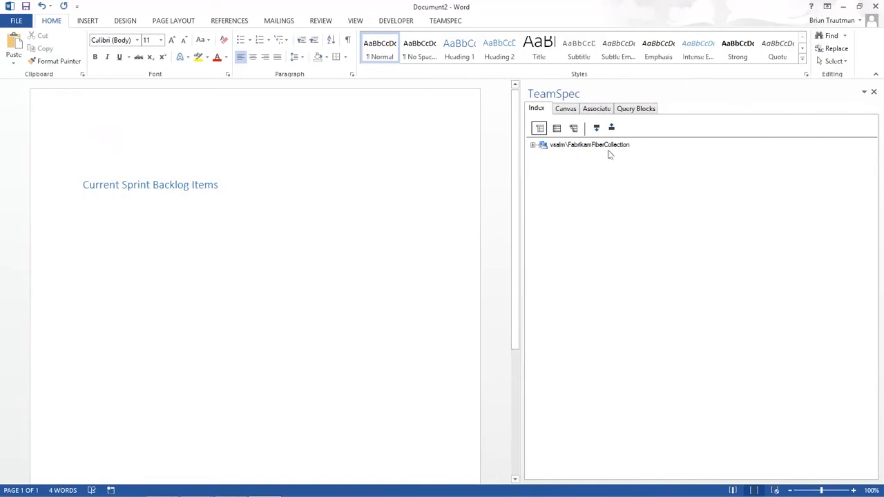
click(624, 109)
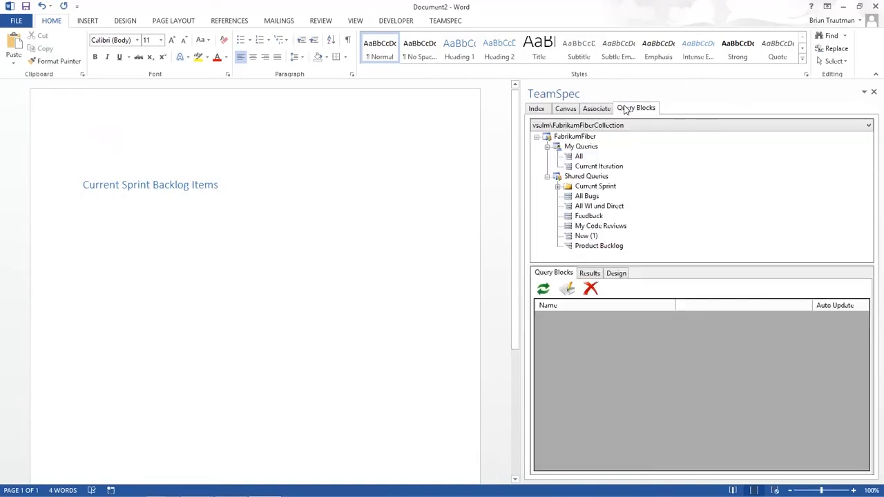
click(558, 186)
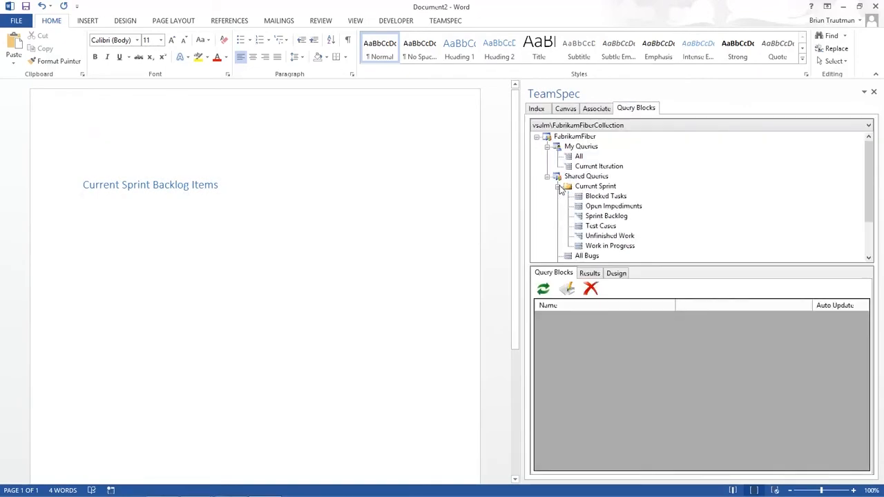
double_click(588, 216)
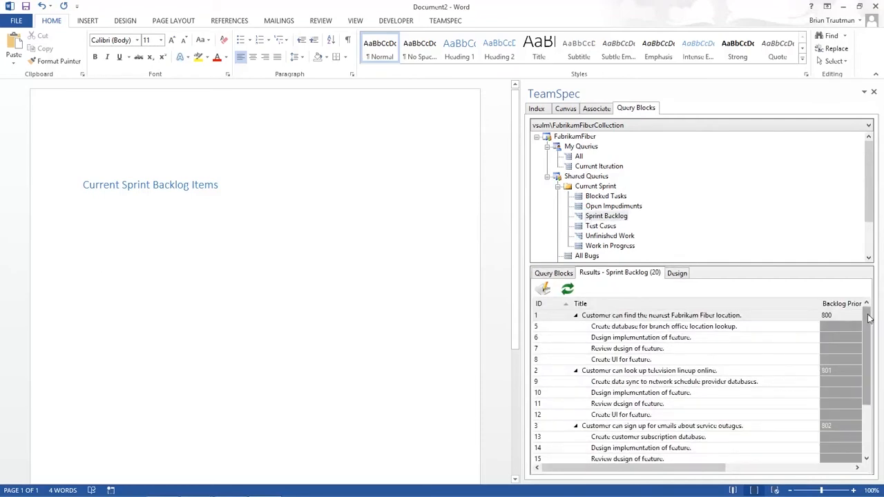
mouse_move(869, 317)
mouse_down()
mouse_move(862, 373)
mouse_move(869, 318)
mouse_up()
In the Sprint Backlog query block design, assign the first Product Backlog Item (H2 Numbered...) skin to Product Backlog Item and Task (H3 - Numbered List) to Task
click(681, 277)
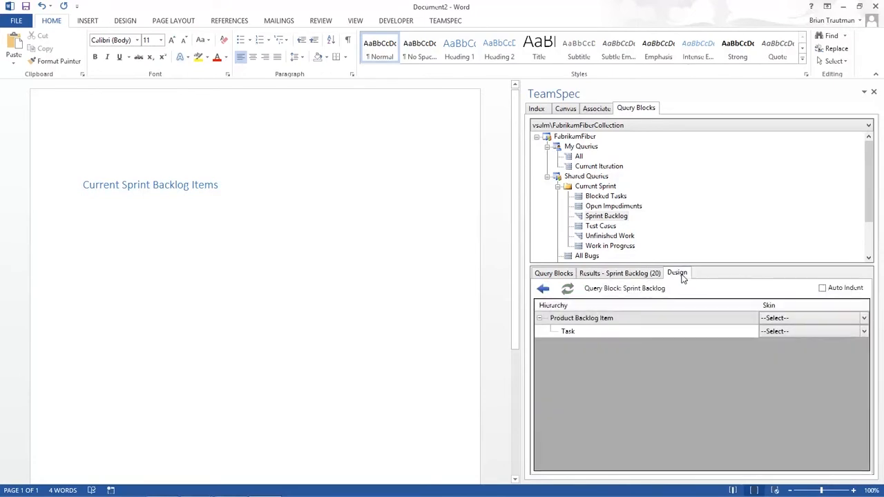
click(864, 319)
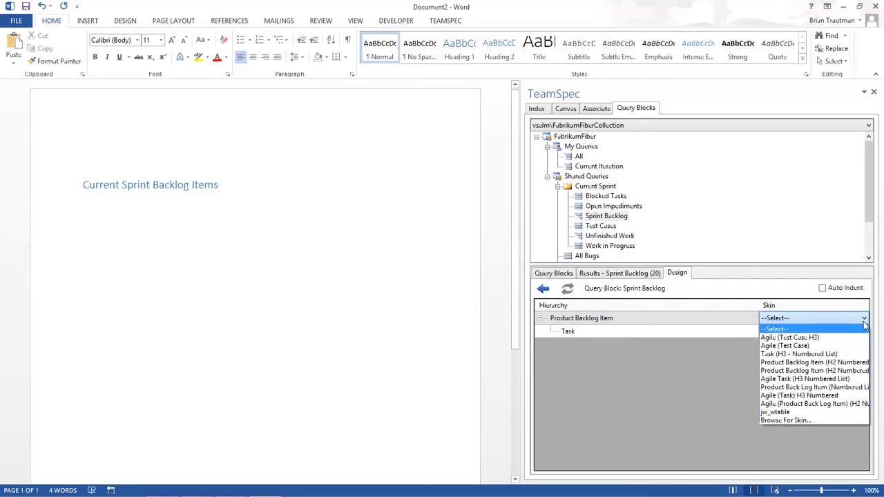
click(849, 362)
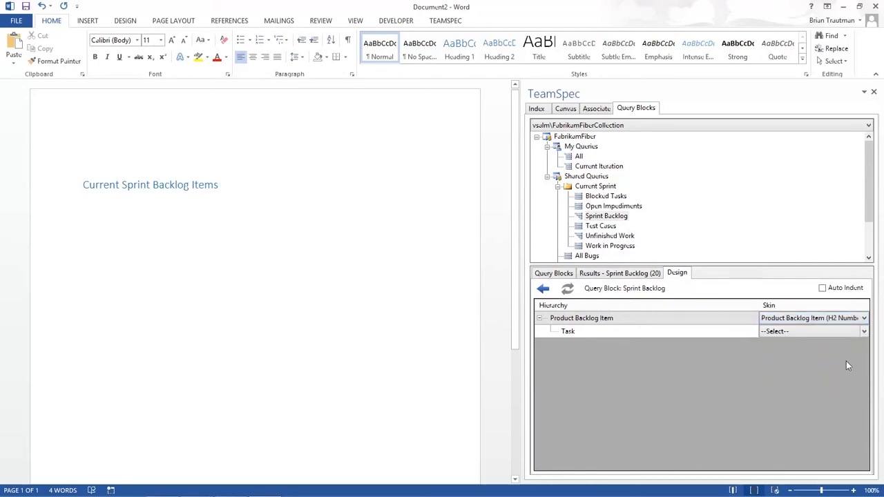
click(865, 332)
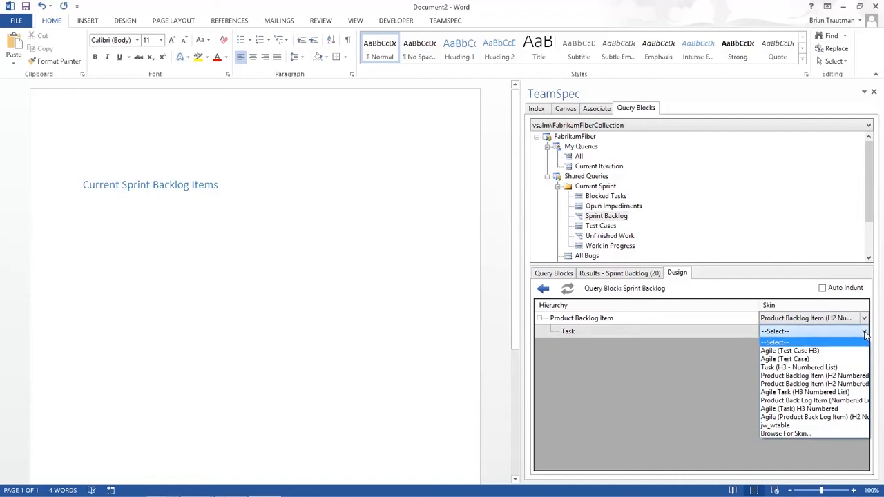
click(855, 367)
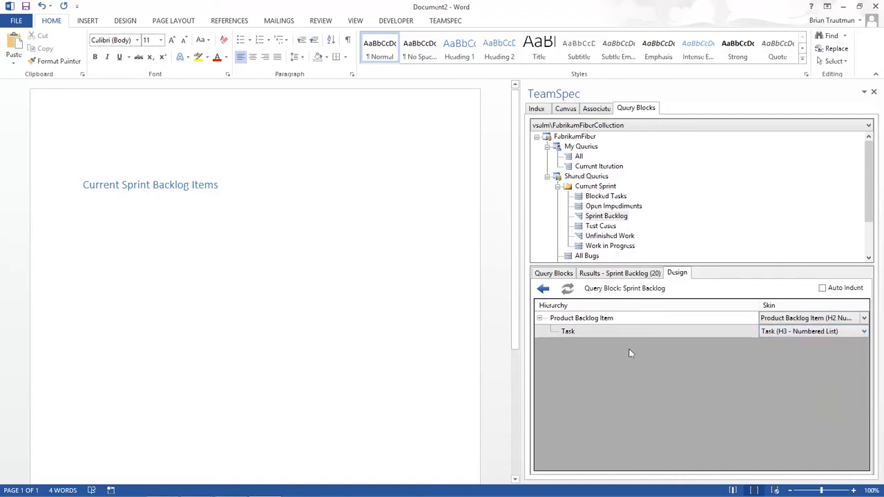
Insert the designed Sprint Backlog query block under the heading and place the cursor on the empty line after its last table
click(544, 291)
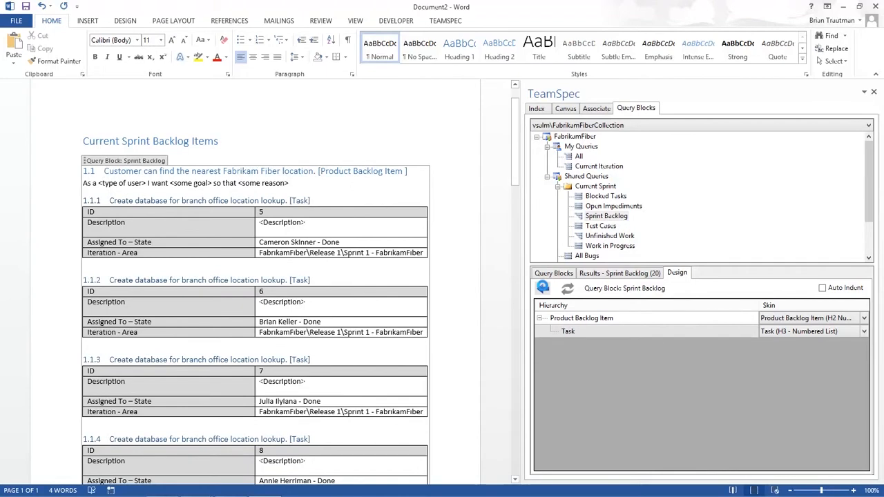
click(542, 287)
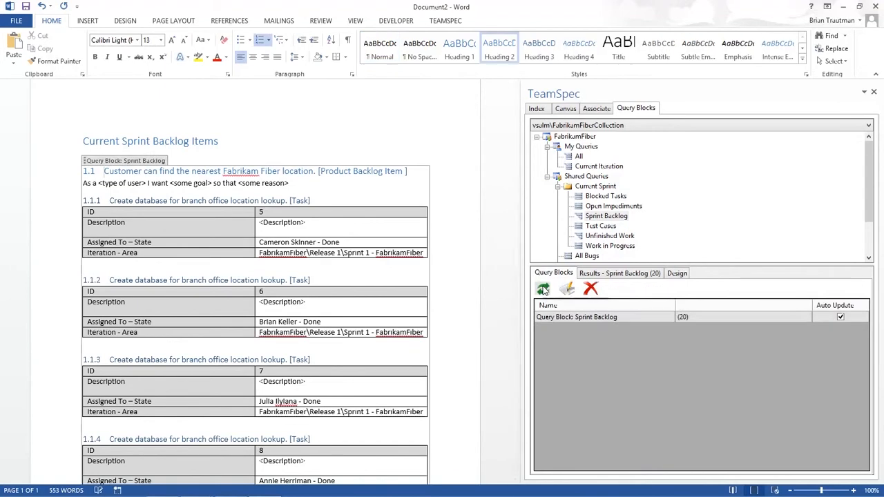
drag(517, 145, 513, 392)
click(147, 365)
Examine the inserted work items in the document index, using the hierarchical view with the work item links of all four backlog items expanded
click(538, 109)
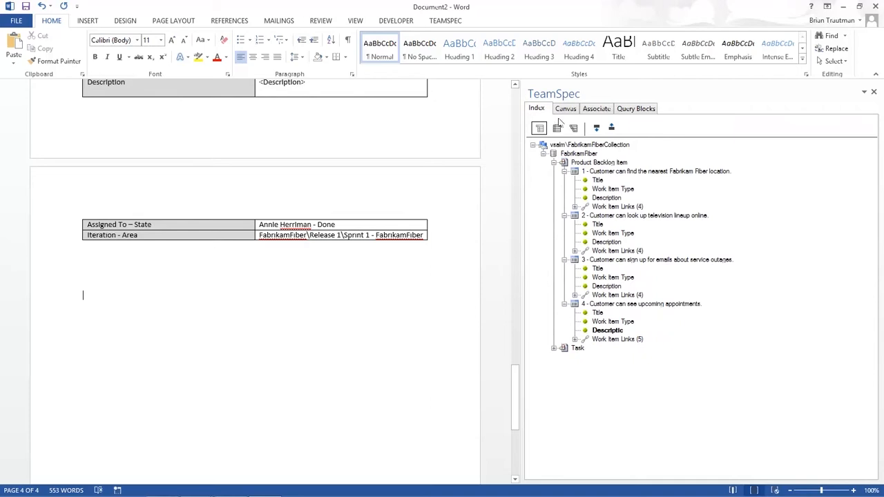
click(554, 348)
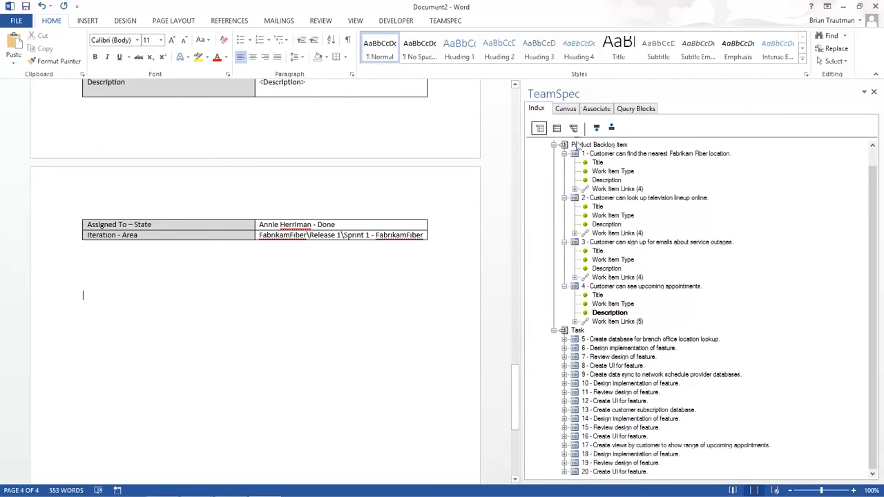
click(573, 128)
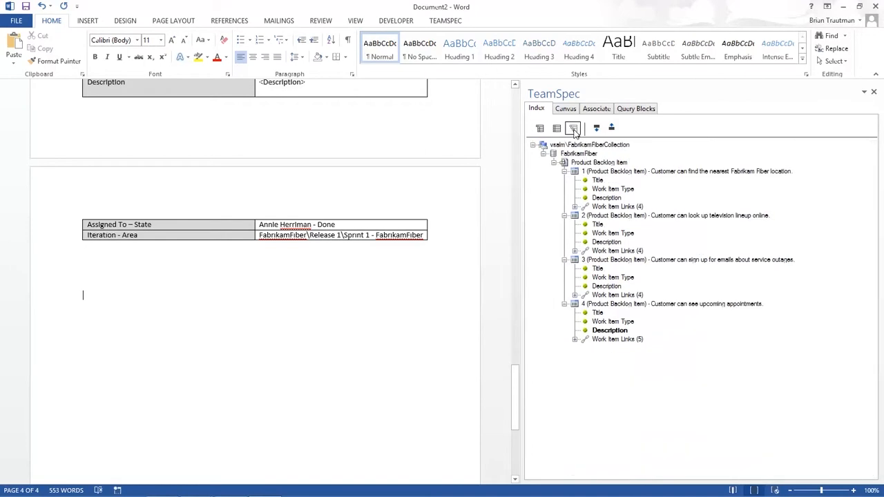
click(574, 207)
click(574, 286)
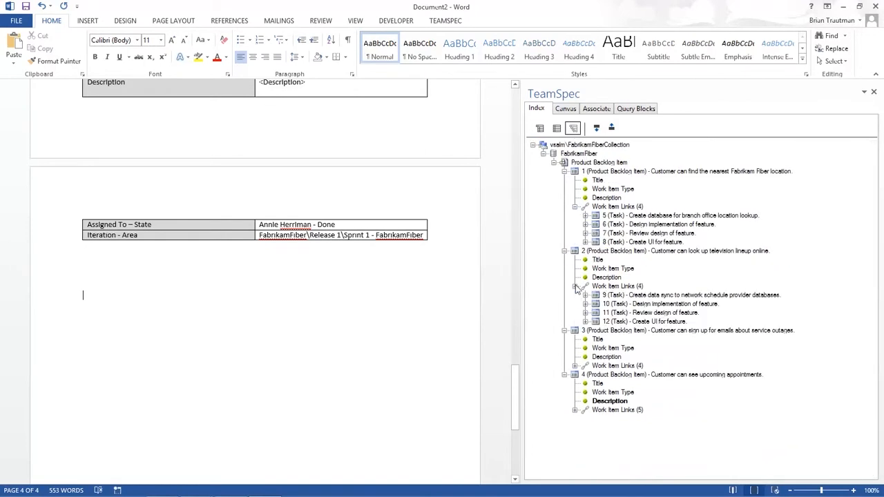
click(575, 365)
click(575, 445)
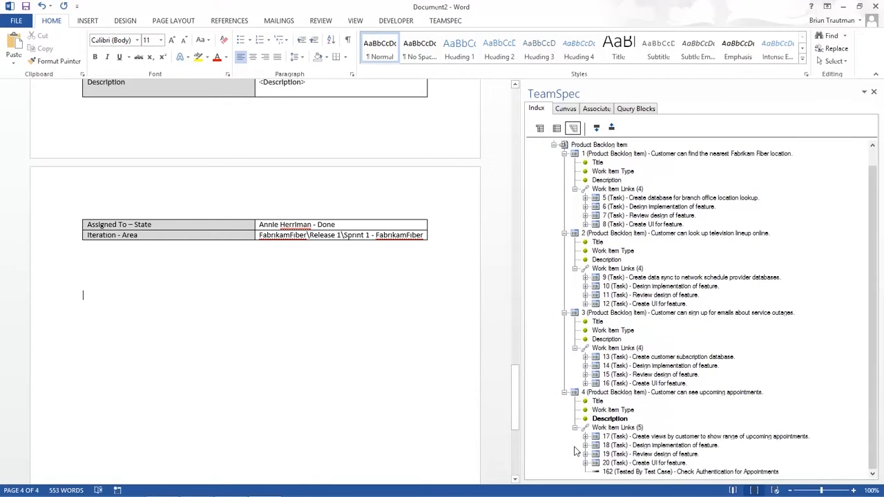
Add the heading "Product Backlog Without Test Cases" in the Heading 1 style with an empty line beneath it
text(Product Backlog Without Test Cases)
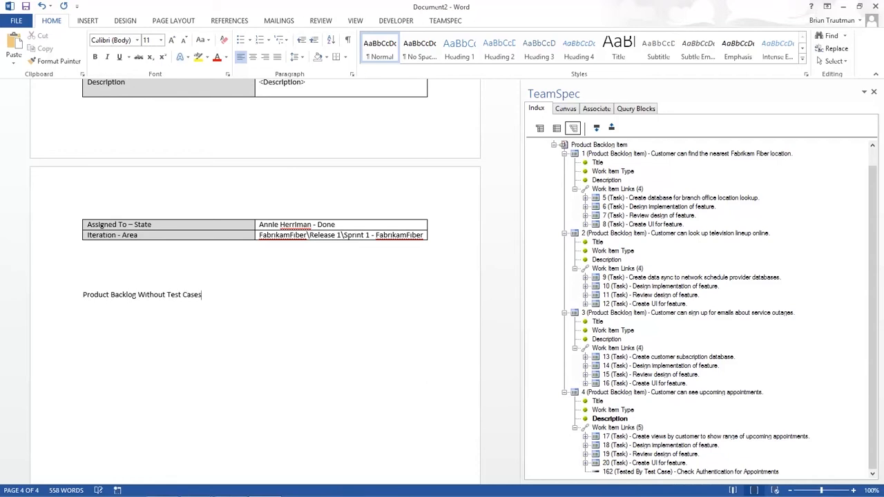
key(shift+Home)
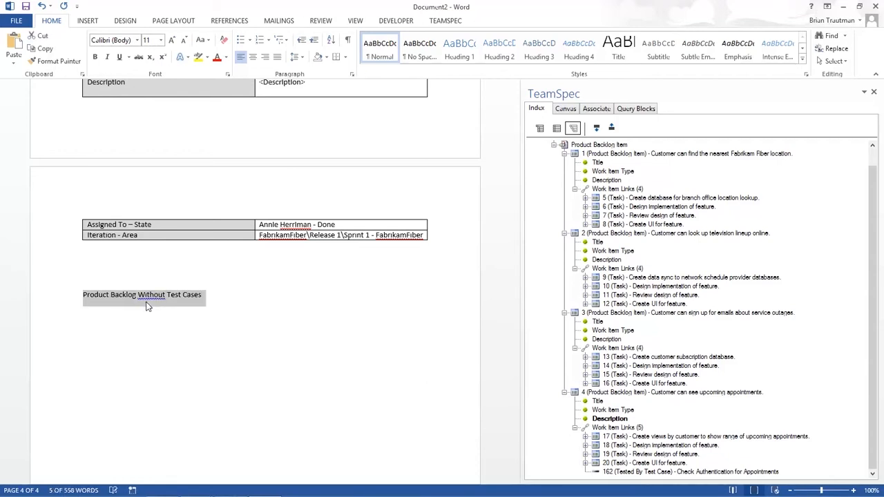
click(462, 46)
click(292, 300)
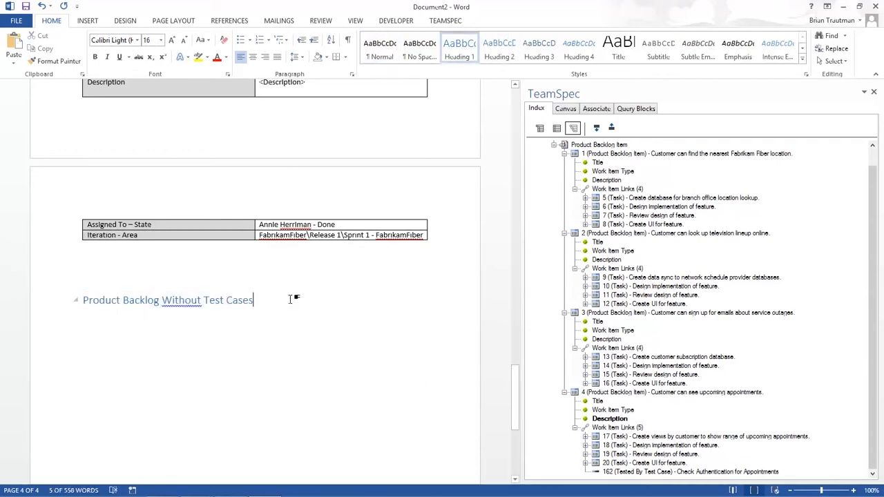
key(Return)
Create a new work item query under My Queries in the TeamSpec Query Manager
click(443, 22)
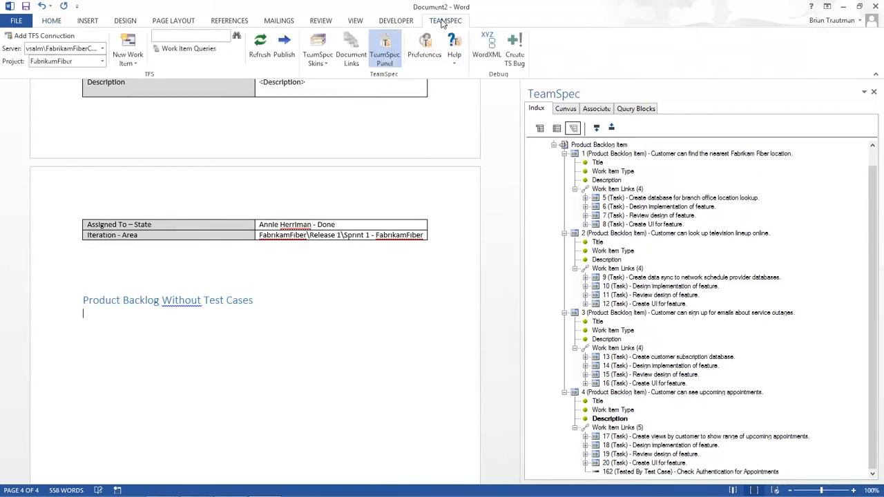
click(185, 48)
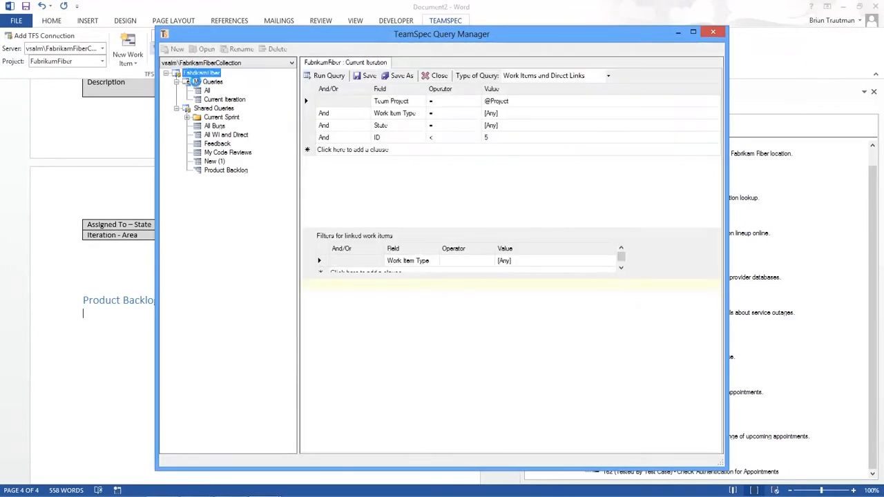
click(201, 82)
right_click(197, 85)
click(234, 90)
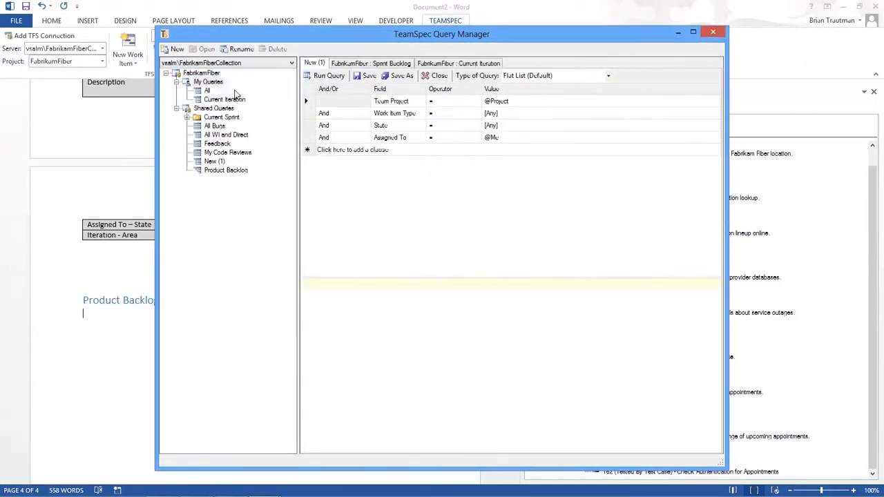
Set the query's Work Item Type to Product Backlog Item and replace the Assigned To clause with Iteration Path Under FabrikamFiber\Release 1\Sprint 1
click(492, 112)
text(Product Backlog Item)
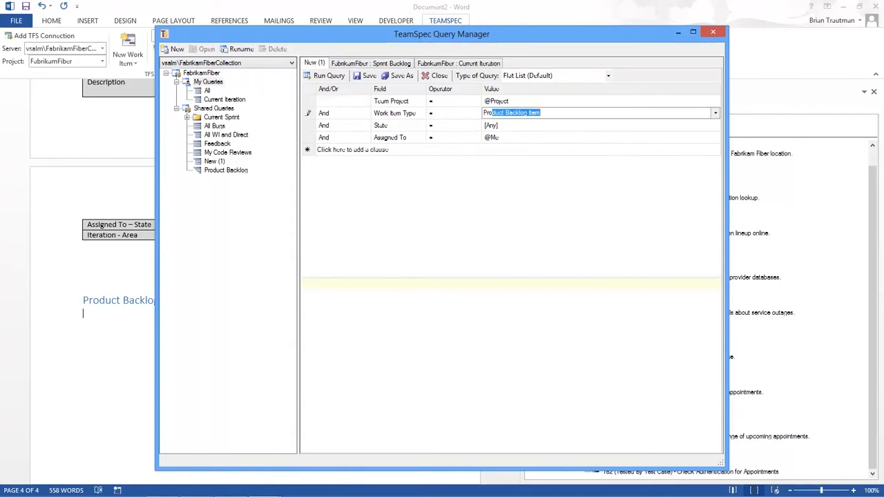
click(390, 137)
text(Iteration Path)
key(Tab)
key(Tab)
click(717, 138)
double_click(520, 157)
click(525, 167)
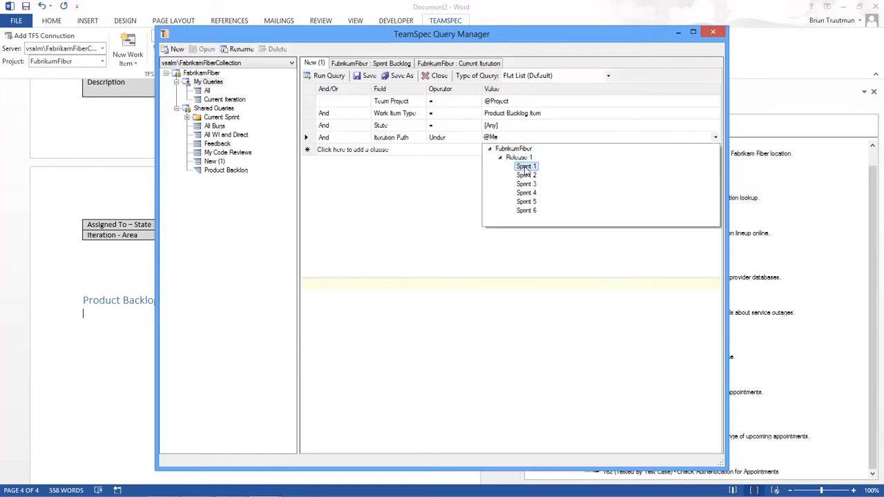
click(525, 168)
Make the query type Work Items and Direct Links, returning only items that do not have the specified links, with Tested By as the selected link type
click(607, 77)
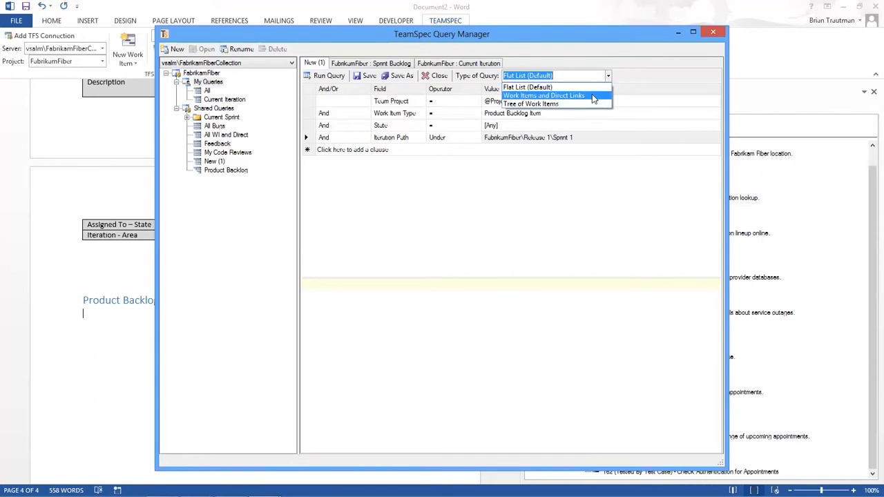
click(592, 96)
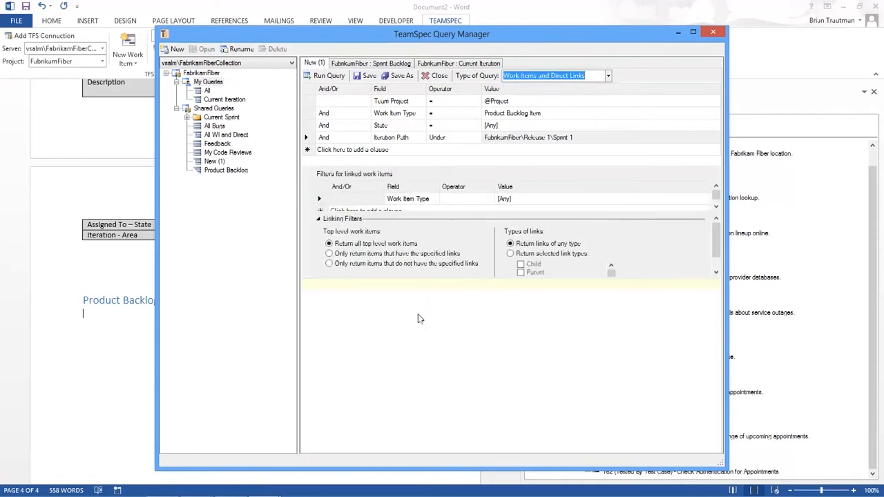
drag(420, 284, 415, 345)
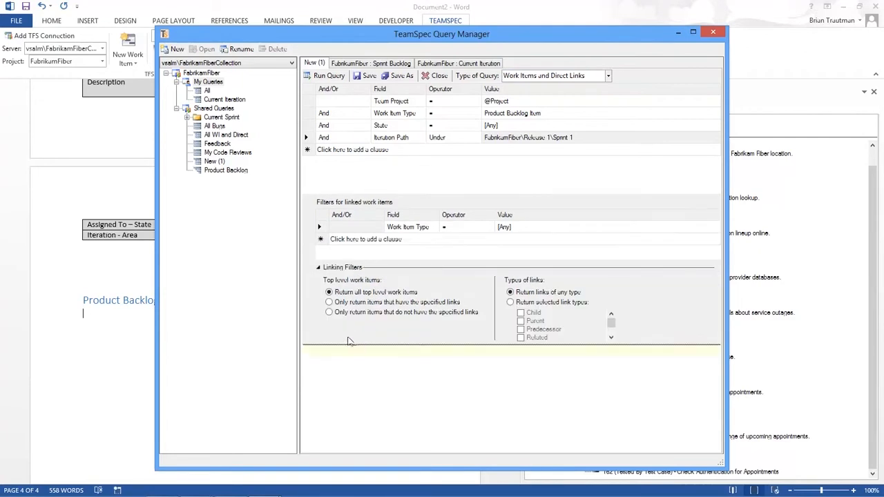
click(330, 313)
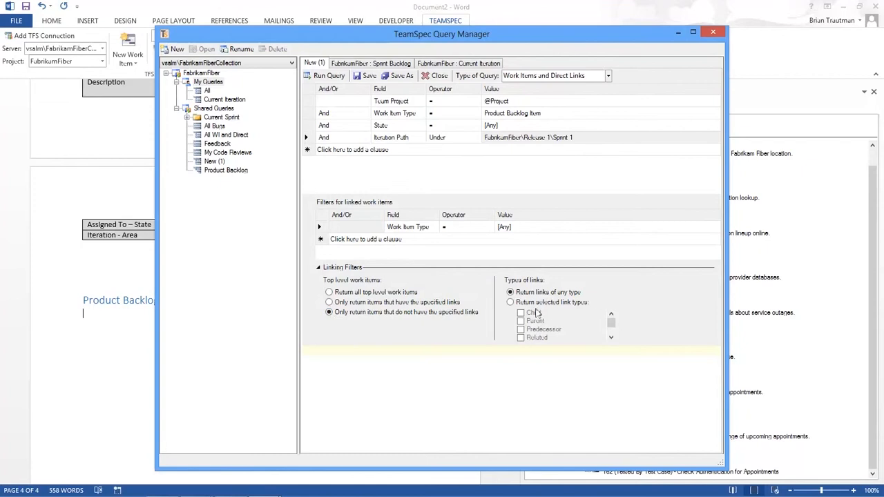
click(510, 304)
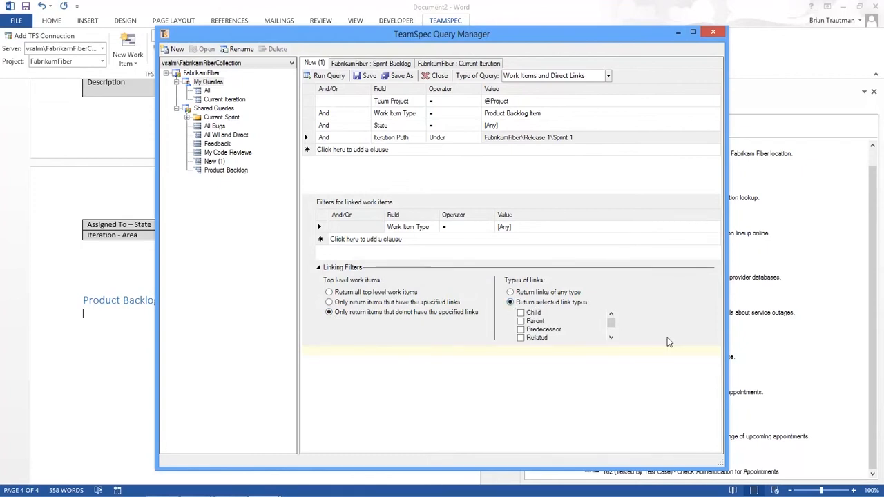
click(614, 335)
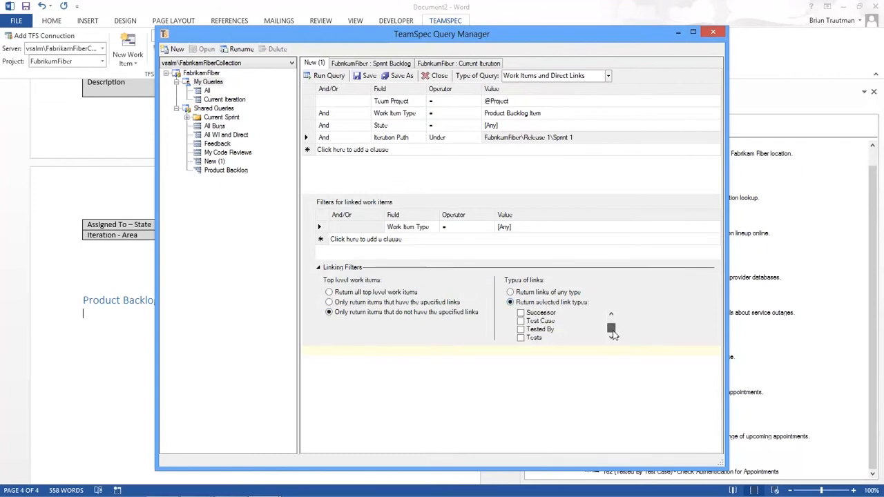
click(522, 330)
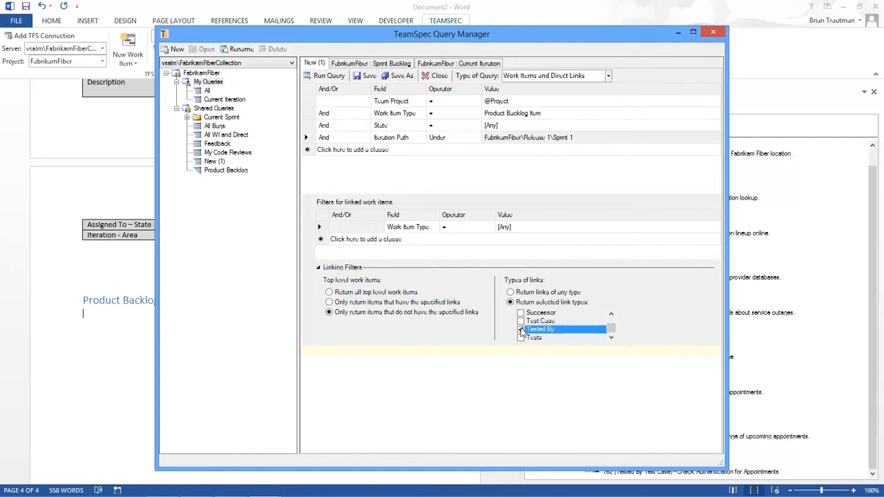
Save the query as "PBI Without Test" in FabrikamFiber/My Queries and close the Query Manager
click(401, 75)
text(PBI Without Tu)
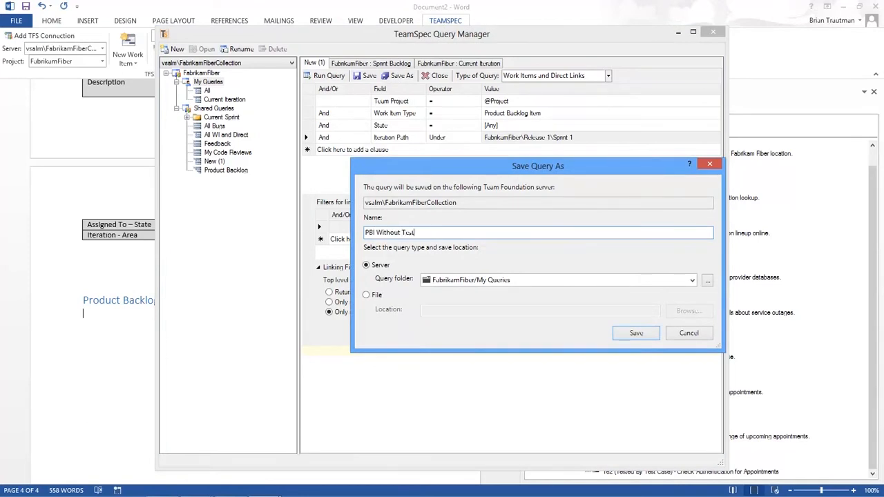
click(633, 333)
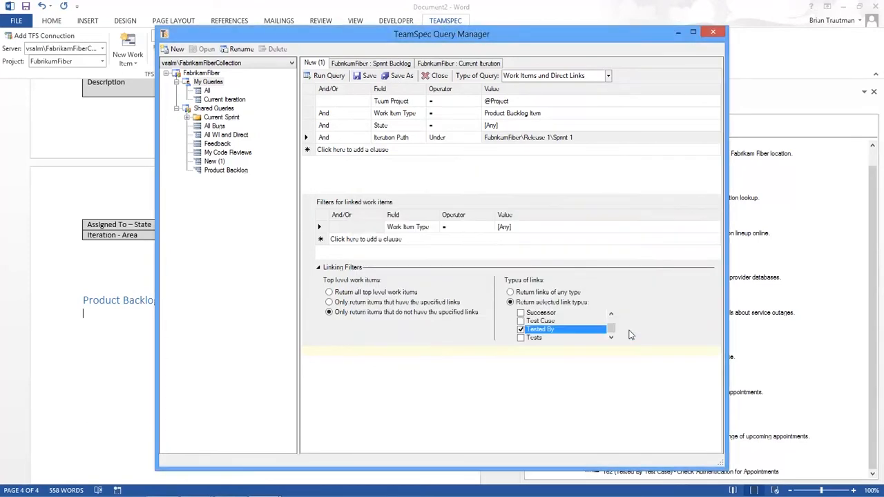
click(713, 32)
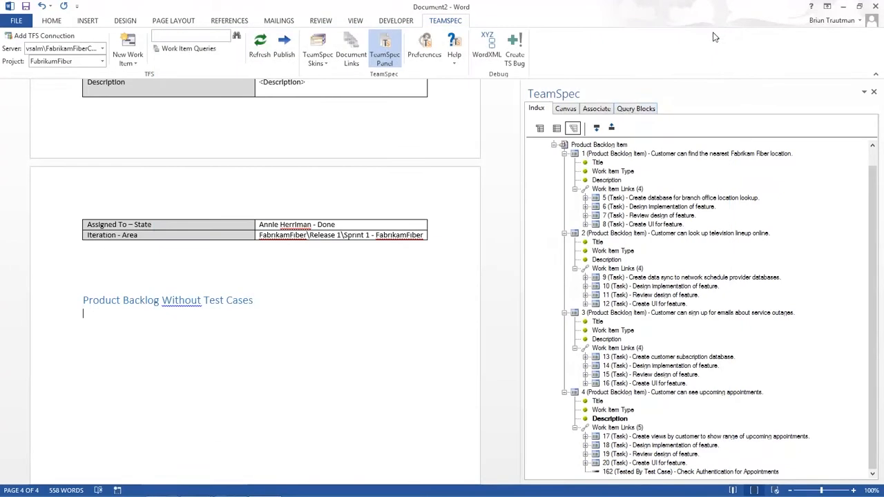
Run the PBI Without Test Cases query in the query blocks and select all three backlog items it returns
click(628, 109)
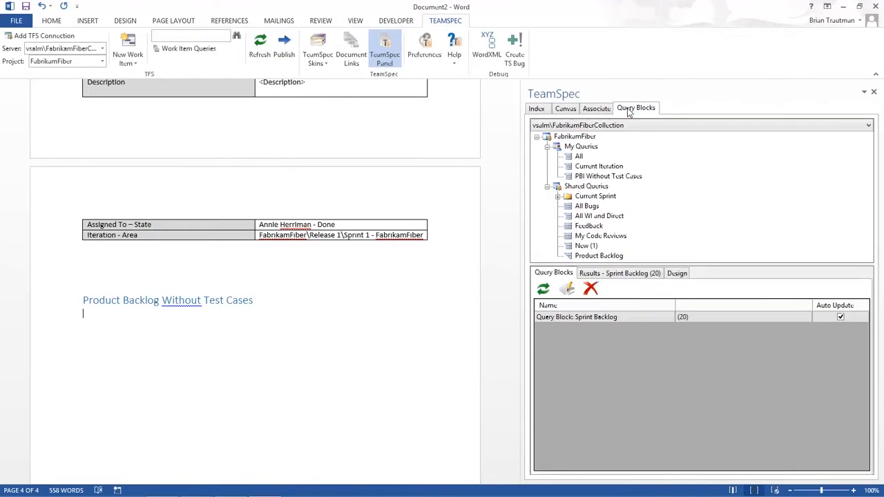
double_click(570, 178)
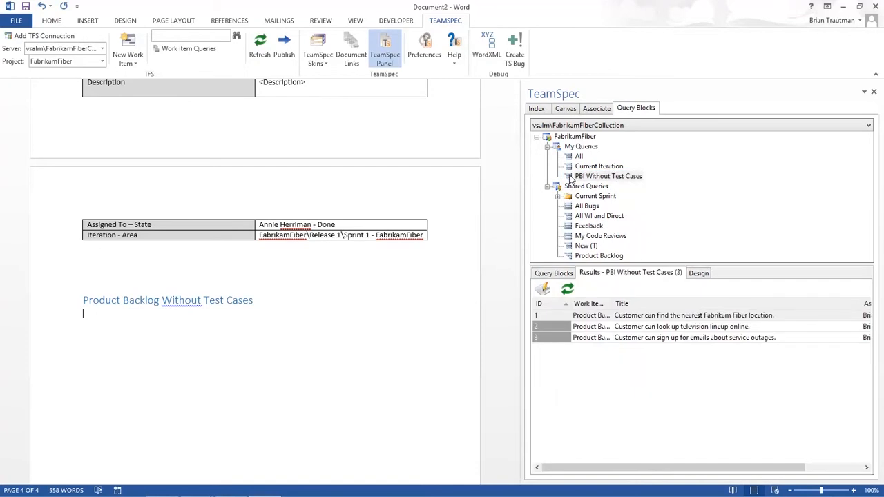
click(544, 315)
shift+click(545, 327)
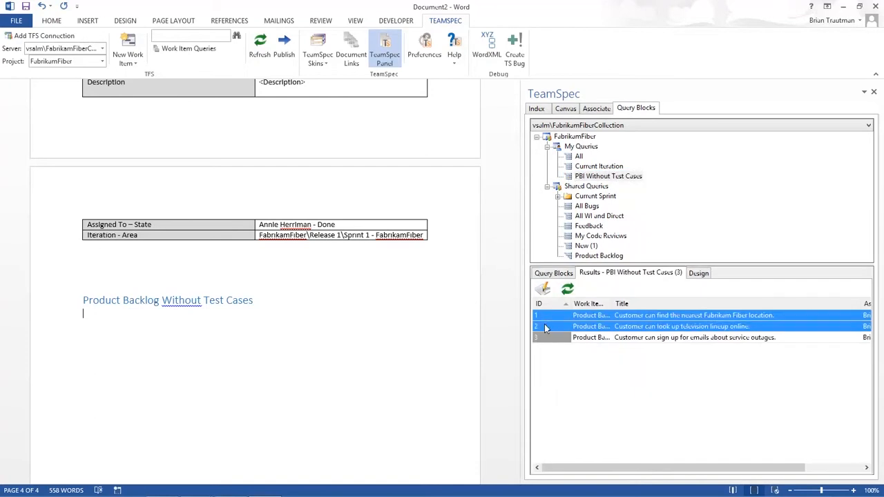
shift+click(546, 337)
Assign the first "Product Backlog Item (H2 Numbered" skin to the Product Backlog Item level and insert the query block under the Product Backlog Without Test Cases heading
click(699, 274)
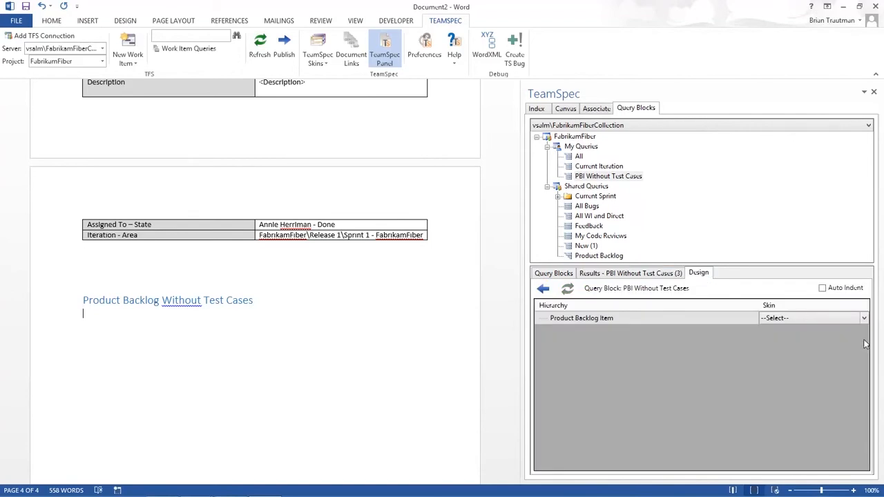
click(865, 320)
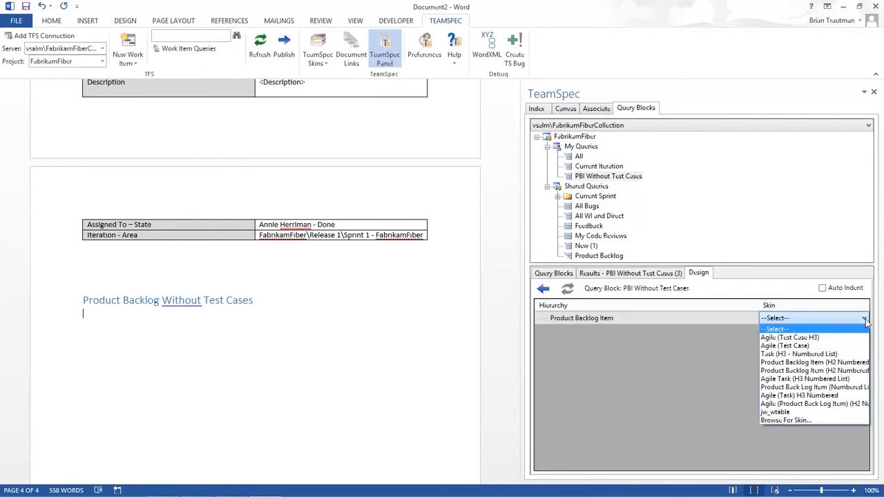
click(853, 362)
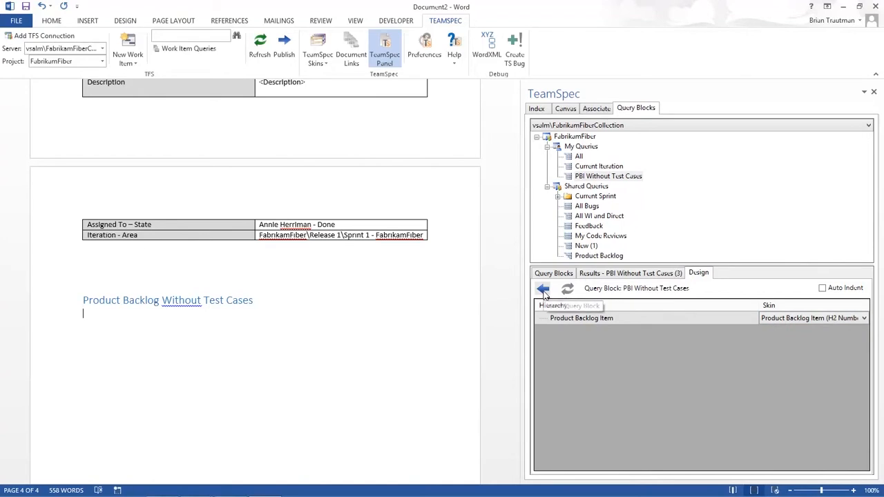
click(543, 289)
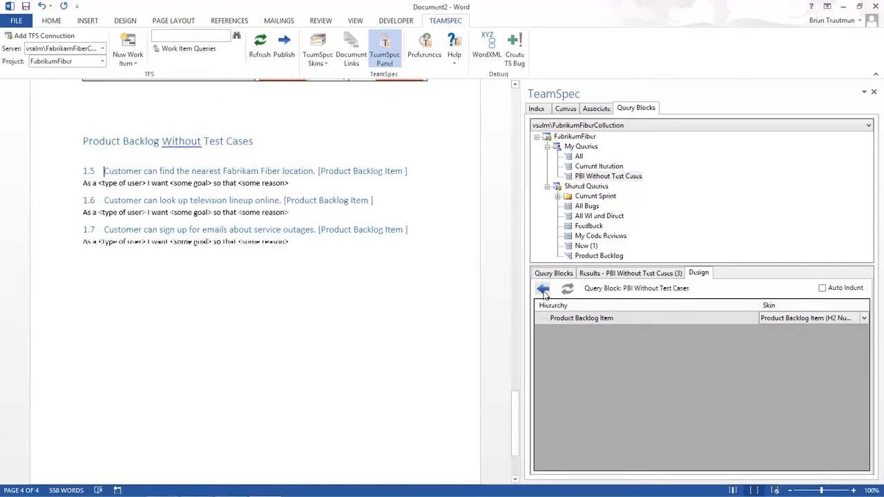
click(176, 347)
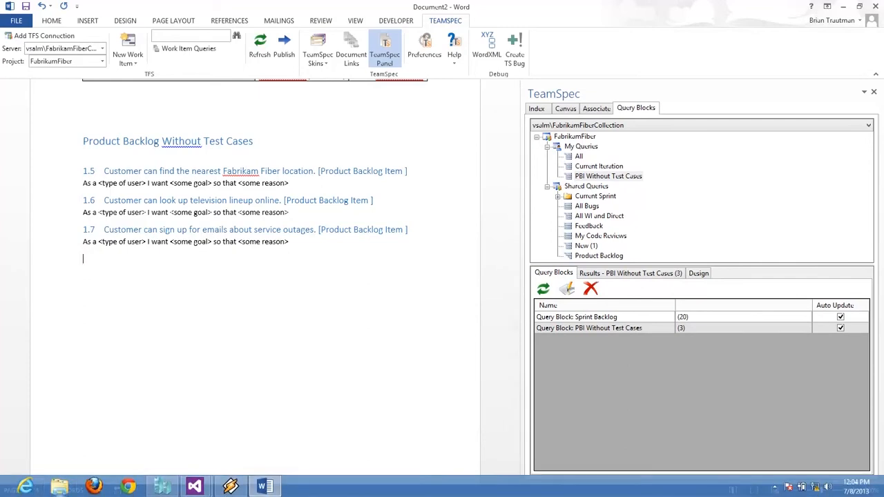
Switch to Team Foundation Server in Internet Explorer and start a new Product Backlog Item titled "Create Administration Console"
click(26, 486)
click(30, 98)
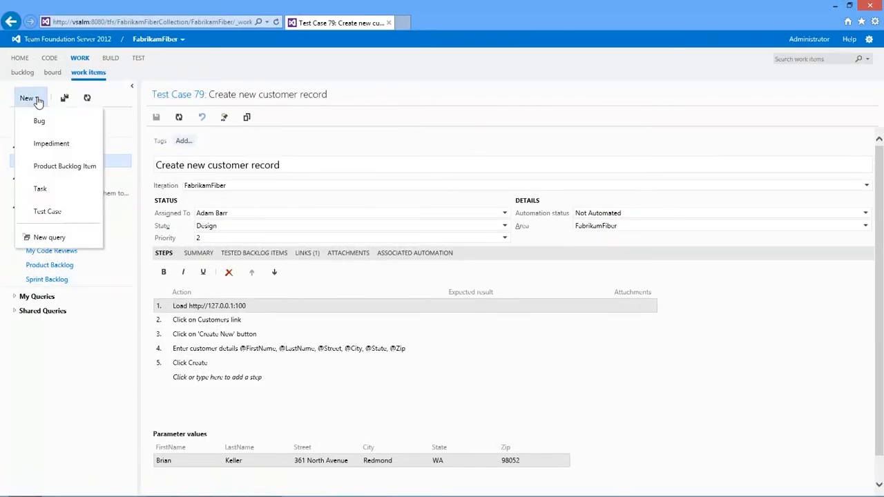
click(42, 168)
text(Create Administration Console)
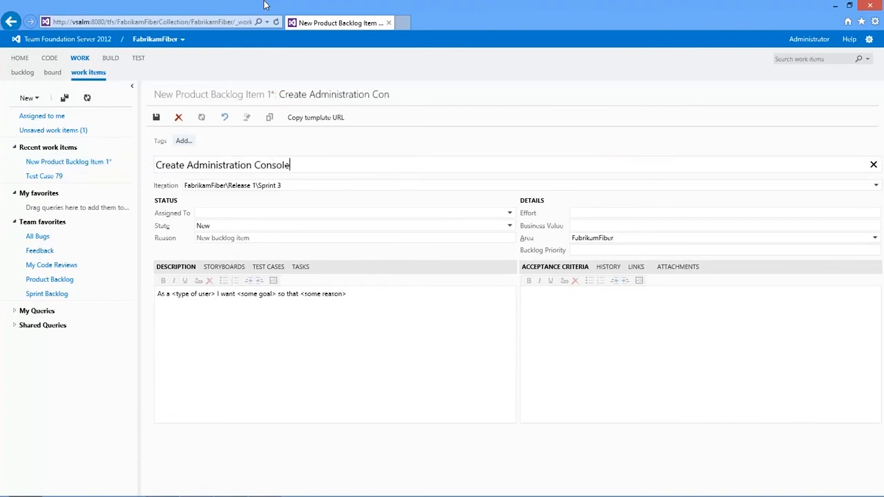
Set the backlog item's iteration to FabrikamFiber\Release 1\Sprint 1, assign it to a team member, and save it
click(875, 188)
click(283, 221)
click(509, 213)
click(355, 225)
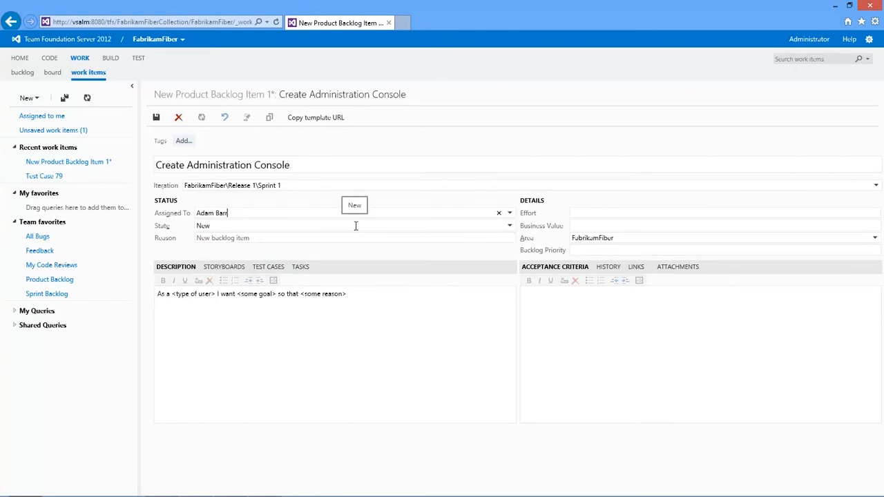
click(156, 117)
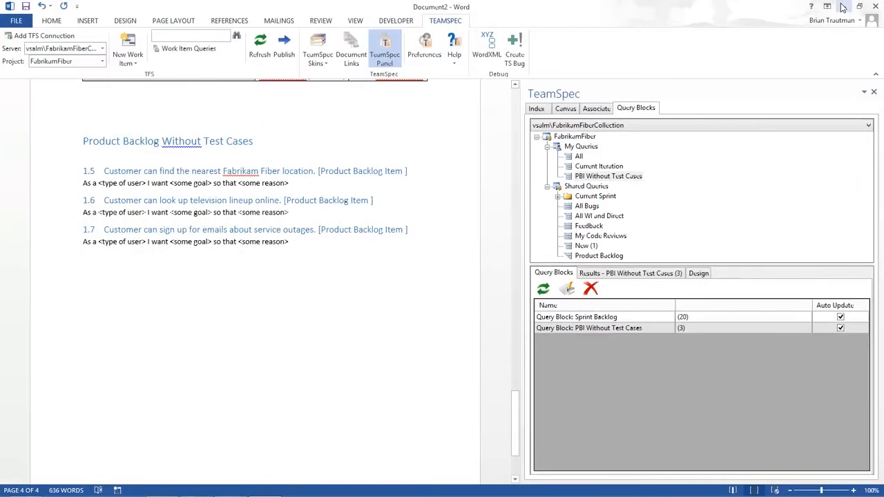
Refresh the work items in the Word document and check the Create Administration Console entries in both backlog sections
click(261, 49)
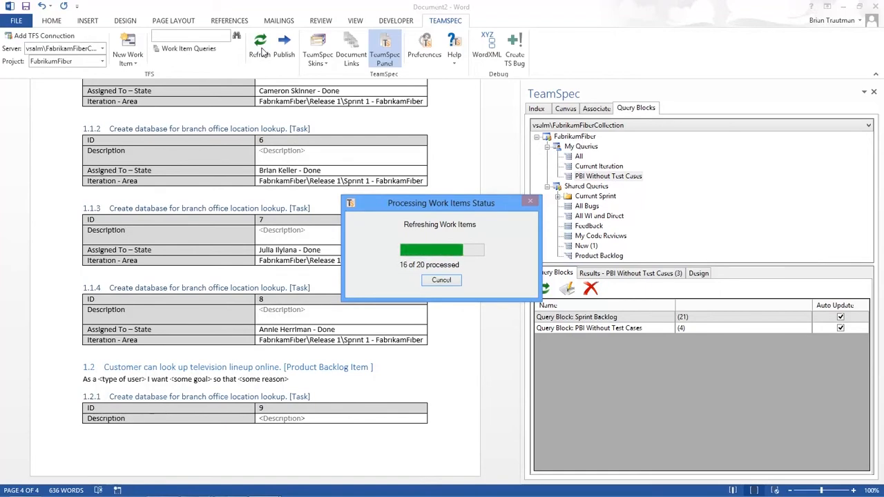
drag(517, 142, 506, 380)
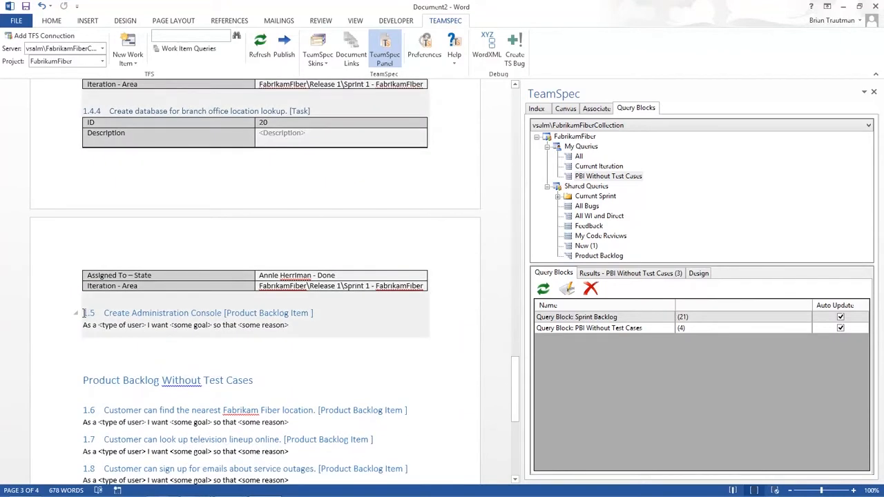
drag(83, 313, 309, 316)
drag(519, 378, 518, 393)
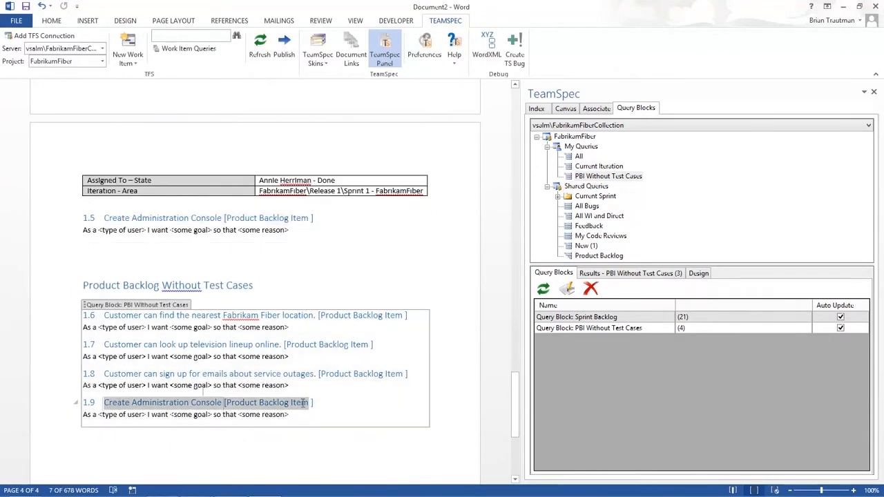
Create a Tested By test case linked to the Create Administration Console backlog item, titled "Test that authentication is over https in production"
click(540, 110)
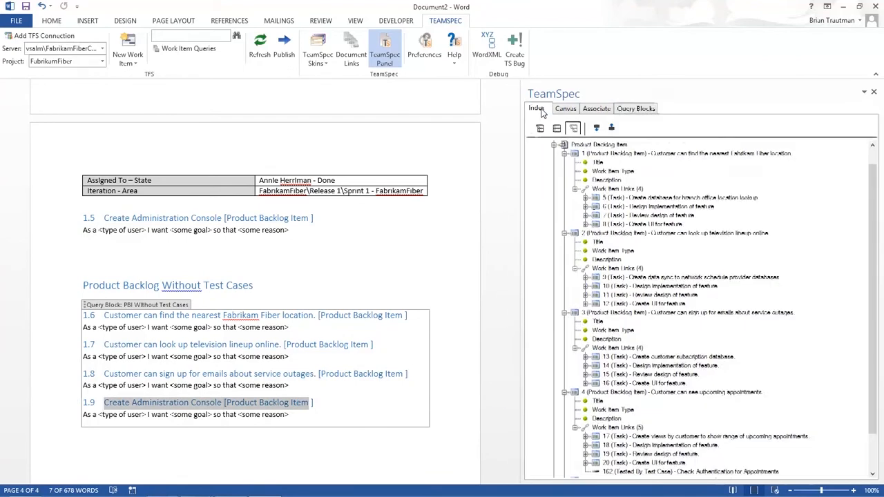
click(126, 218)
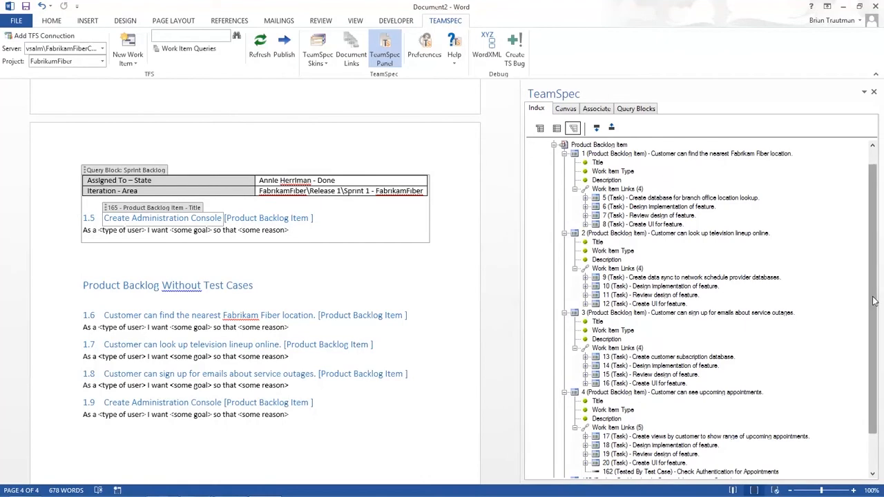
click(583, 438)
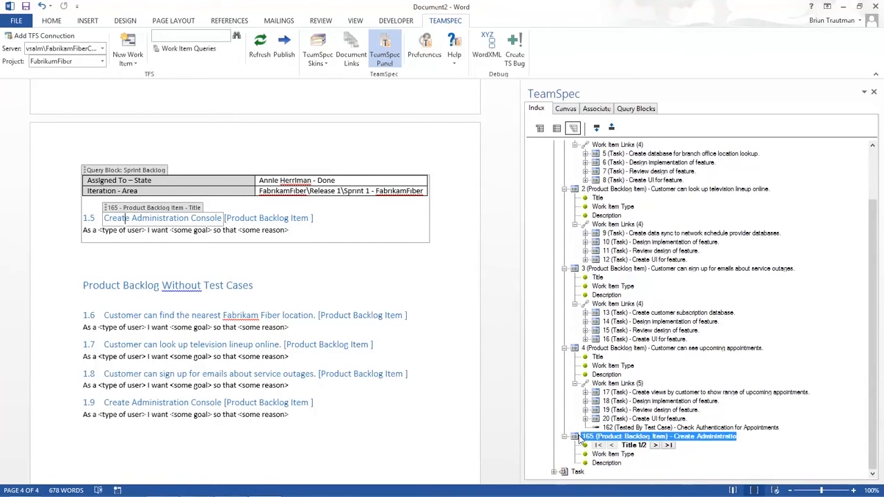
right_click(581, 439)
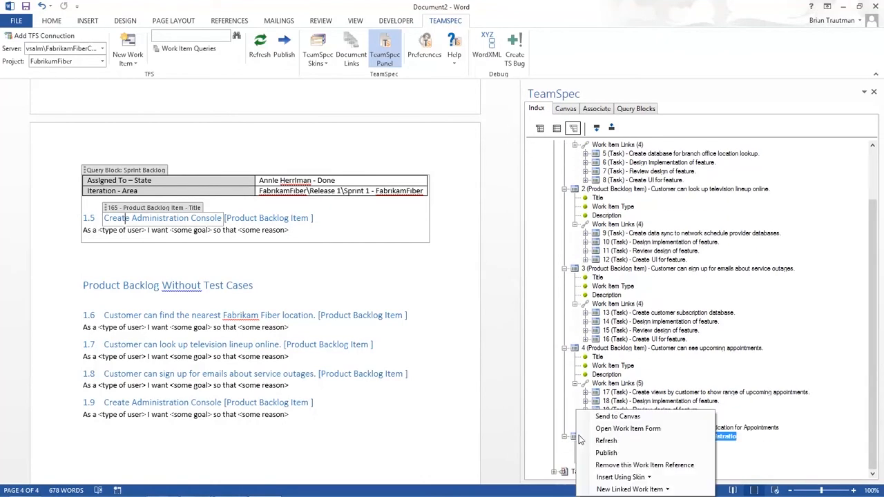
mouse_move(669, 490)
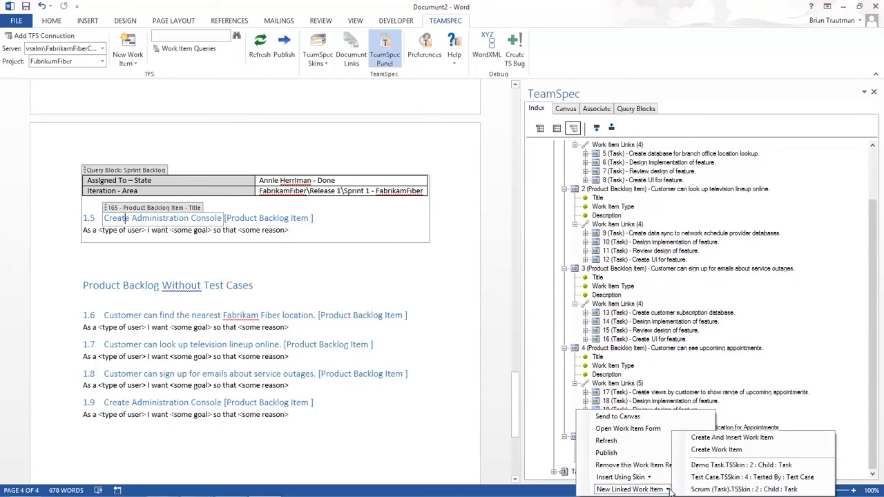
click(706, 451)
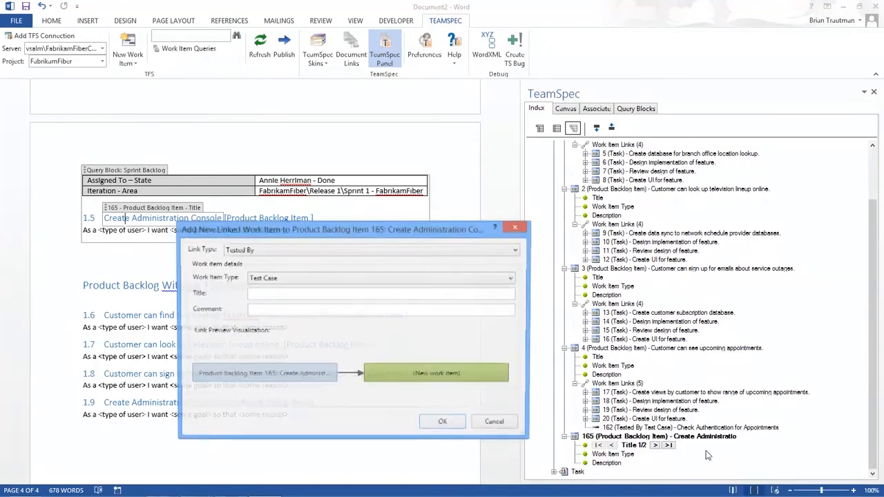
click(280, 292)
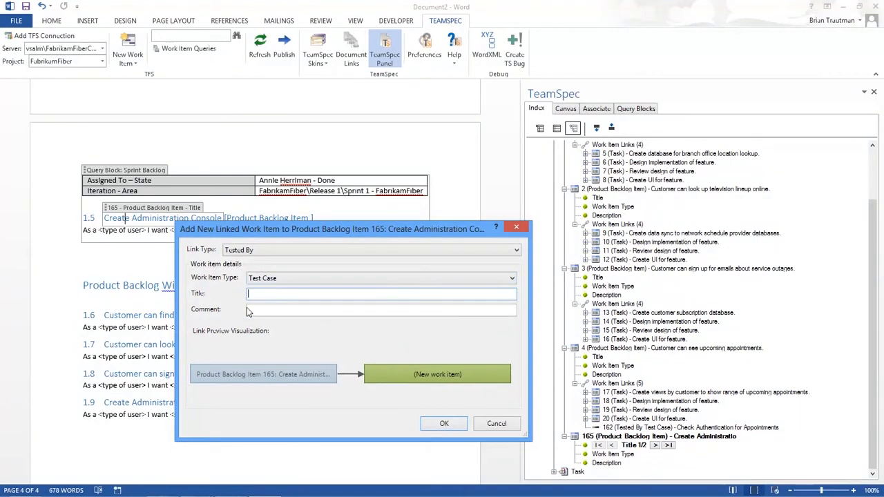
text(Test that authentication is over https in production)
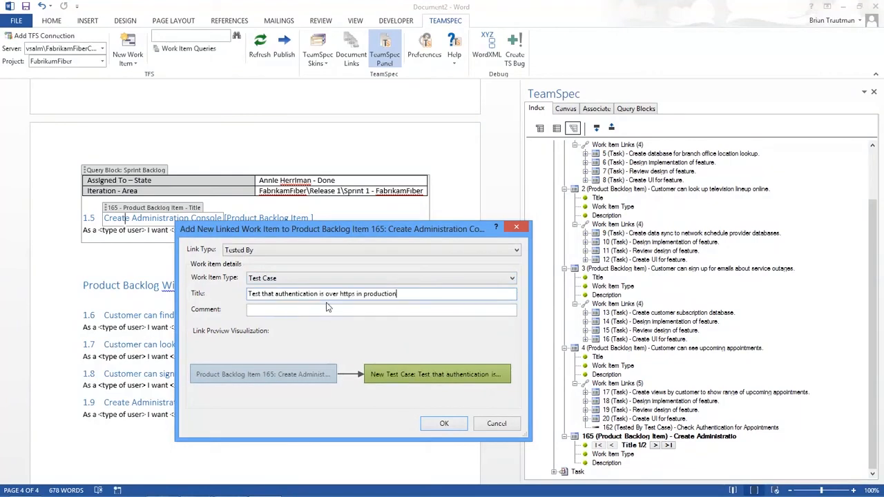
click(453, 425)
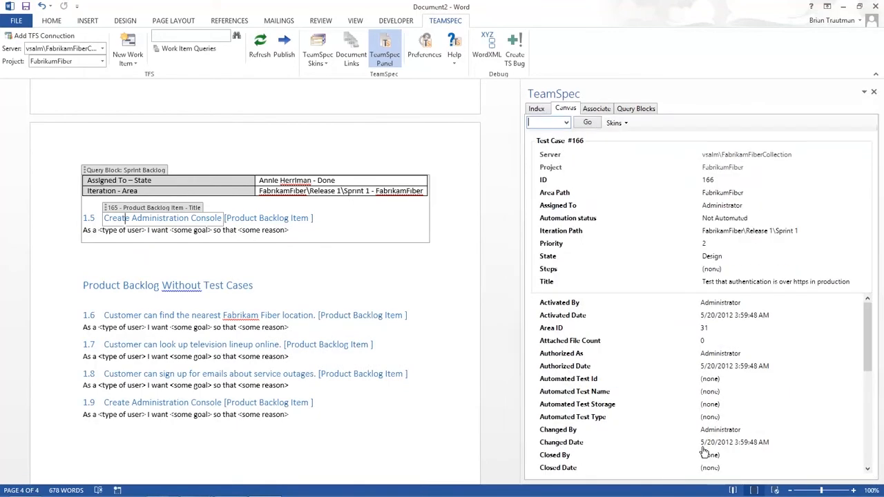
Refresh the PBI Without Test Cases query block in the document
click(630, 109)
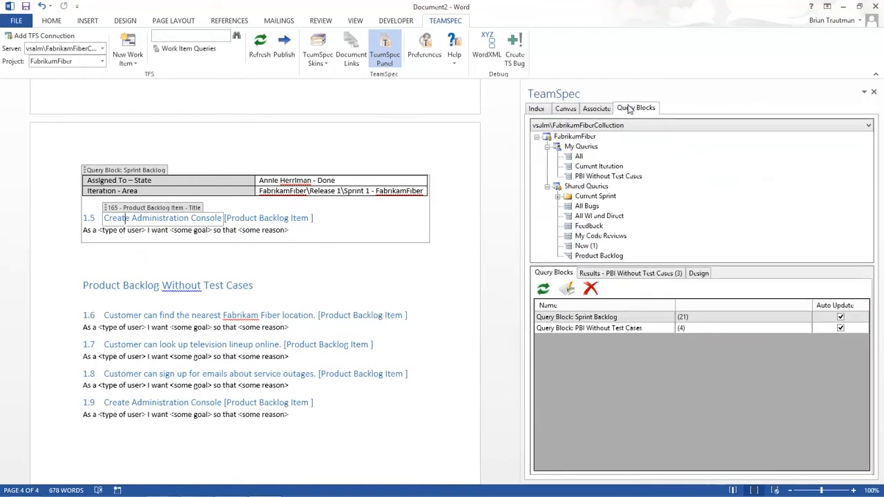
click(544, 329)
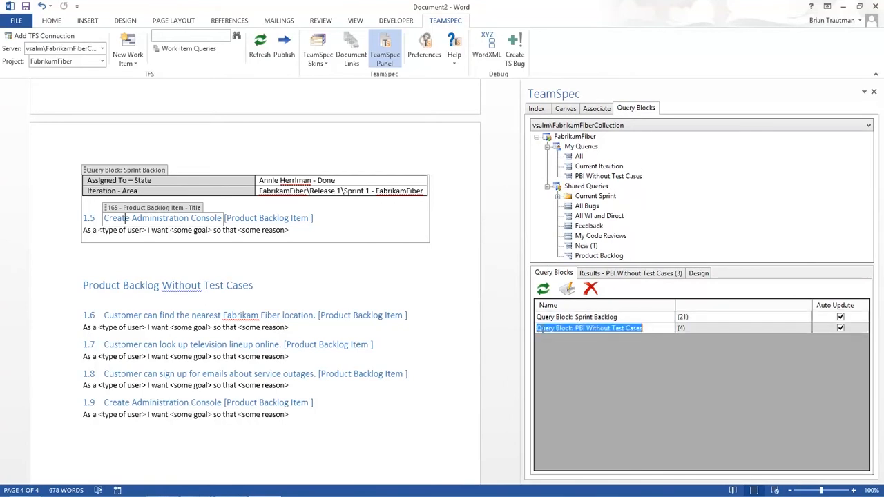
click(544, 290)
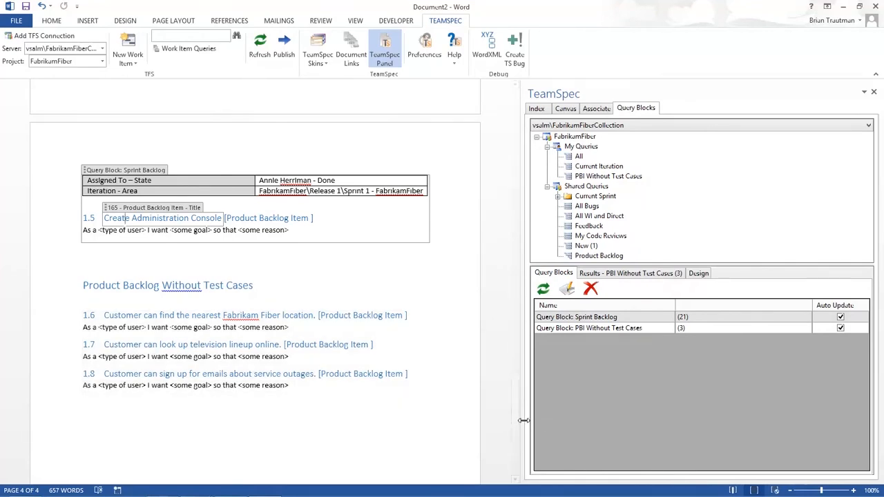
Insert an Automatic Table 1 table of contents at the start of the document and review it
drag(517, 420, 530, 122)
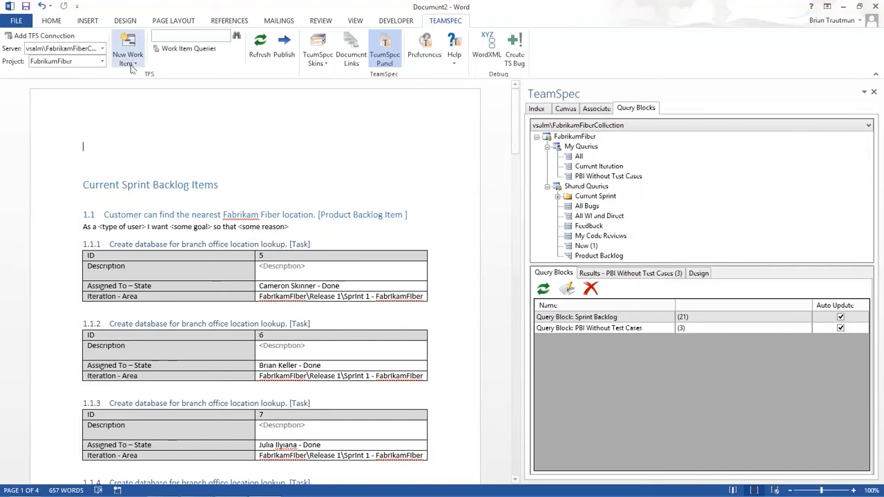
click(230, 21)
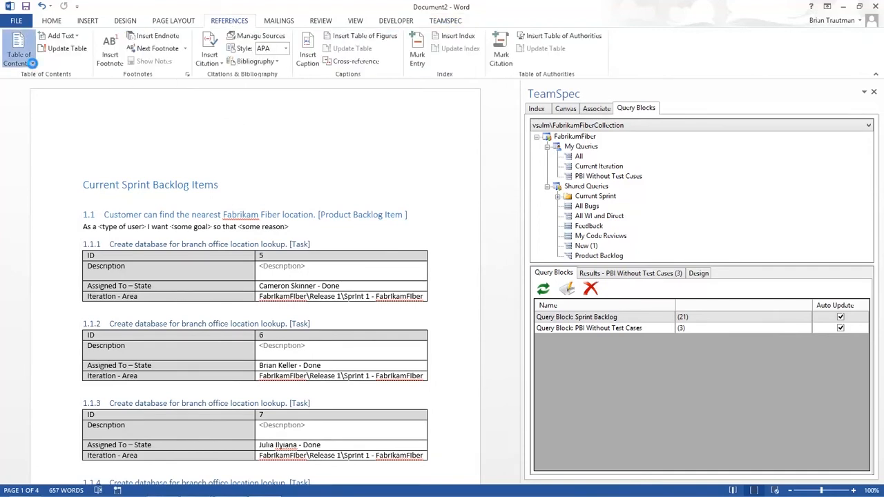
click(32, 64)
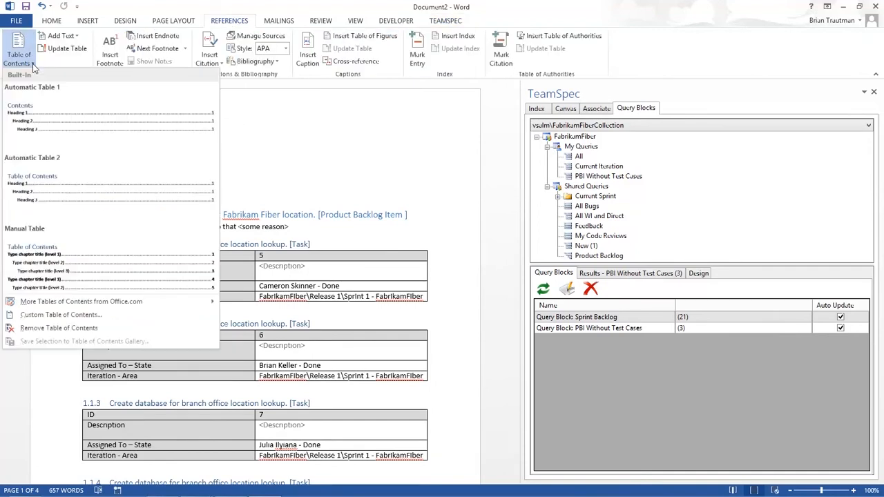
click(32, 120)
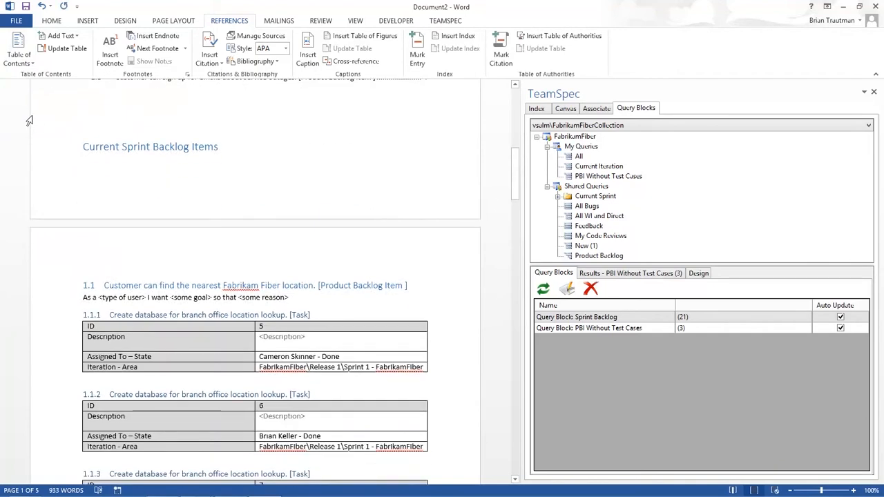
drag(514, 198, 514, 142)
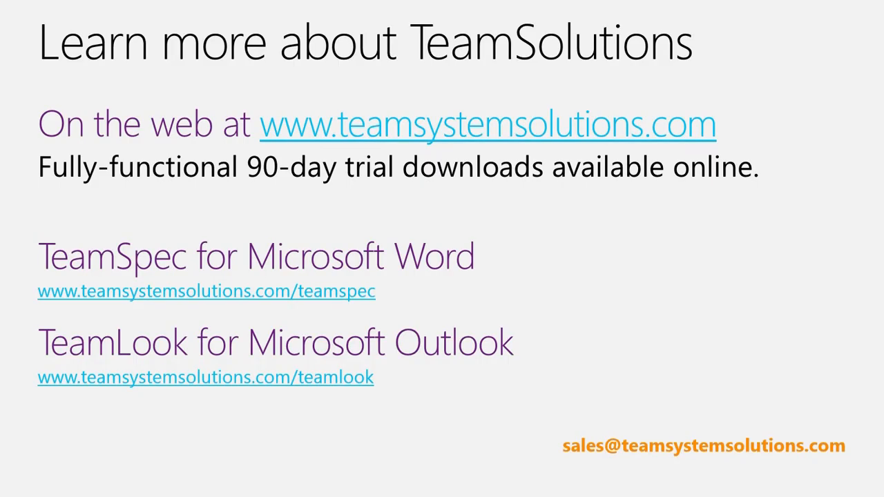